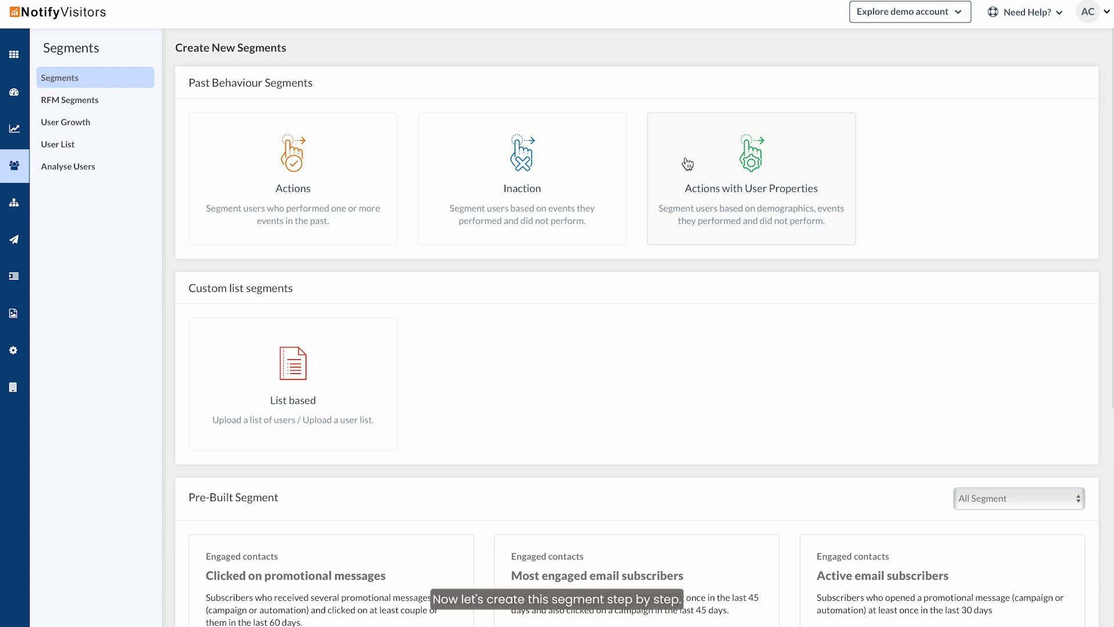
Step: Start an Actions with User Properties segment and add a user property where Gender includes Male
{"action": "left_click", "coordinate": [688, 165]}
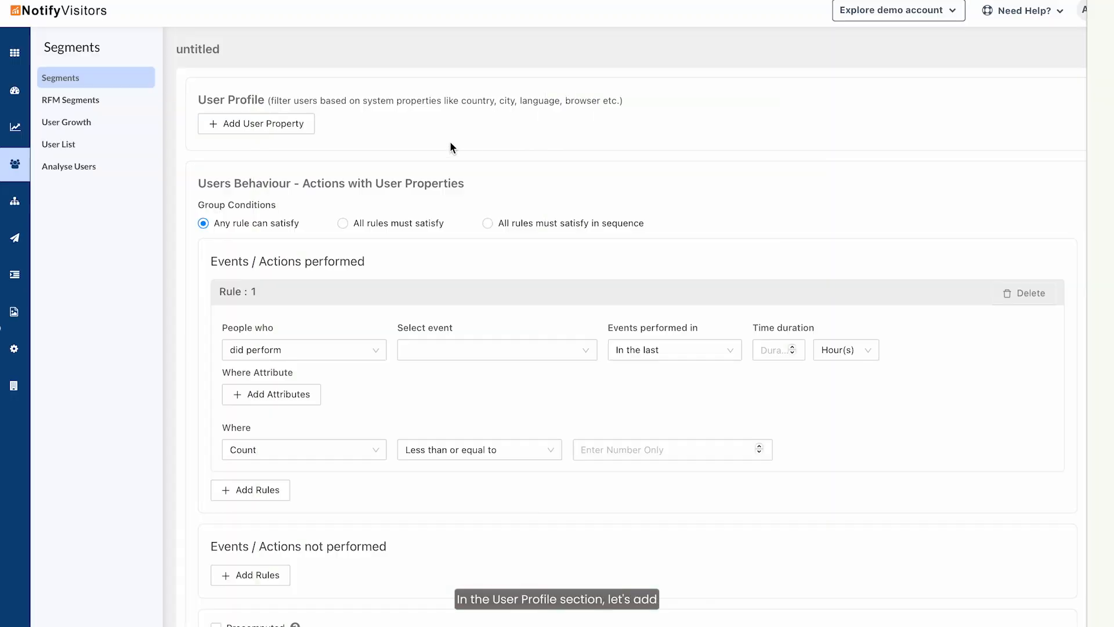
{"action": "left_click", "coordinate": [246, 120]}
{"action": "left_click", "coordinate": [355, 142]}
{"action": "scroll", "coordinate": [410, 221], "scroll_direction": "down", "scroll_amount": 3}
{"action": "scroll", "coordinate": [410, 221], "scroll_direction": "down", "scroll_amount": 4}
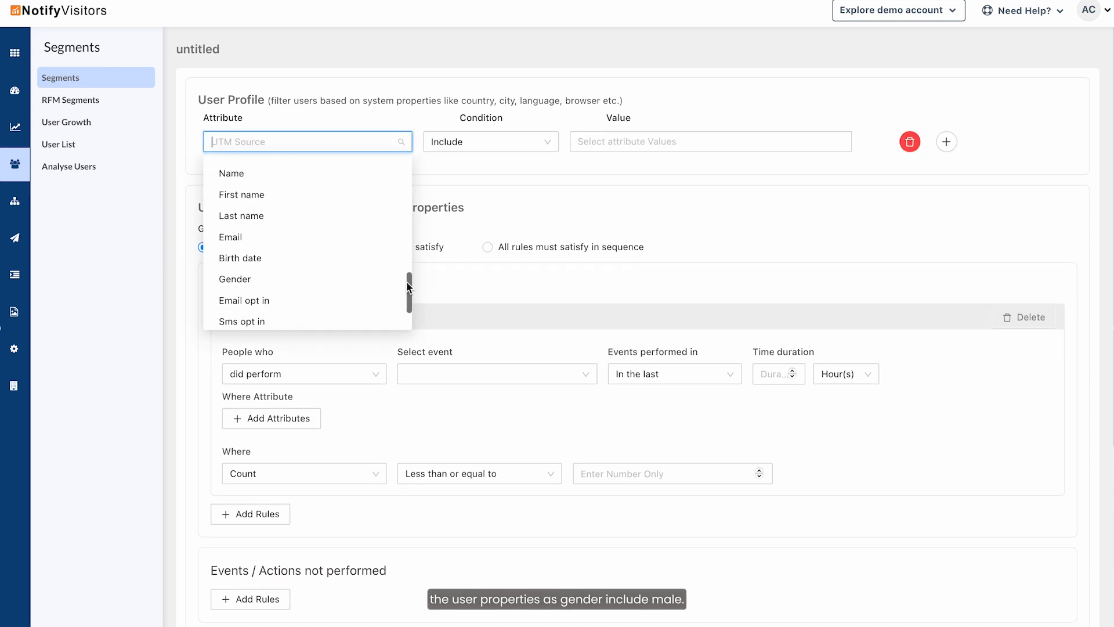
{"action": "left_click", "coordinate": [350, 279]}
{"action": "left_click", "coordinate": [589, 141]}
{"action": "left_click", "coordinate": [588, 188]}
{"action": "left_click", "coordinate": [520, 180]}
{"action": "left_click_drag", "start_coordinate": [198, 225], "coordinate": [237, 229]}
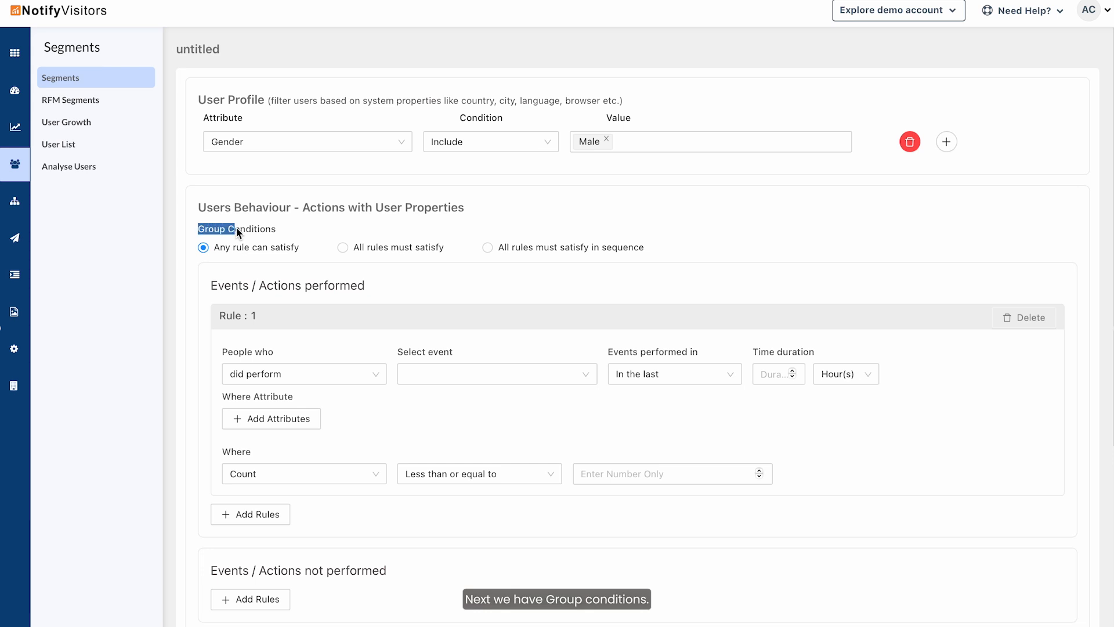
{"action": "left_click", "coordinate": [274, 232]}
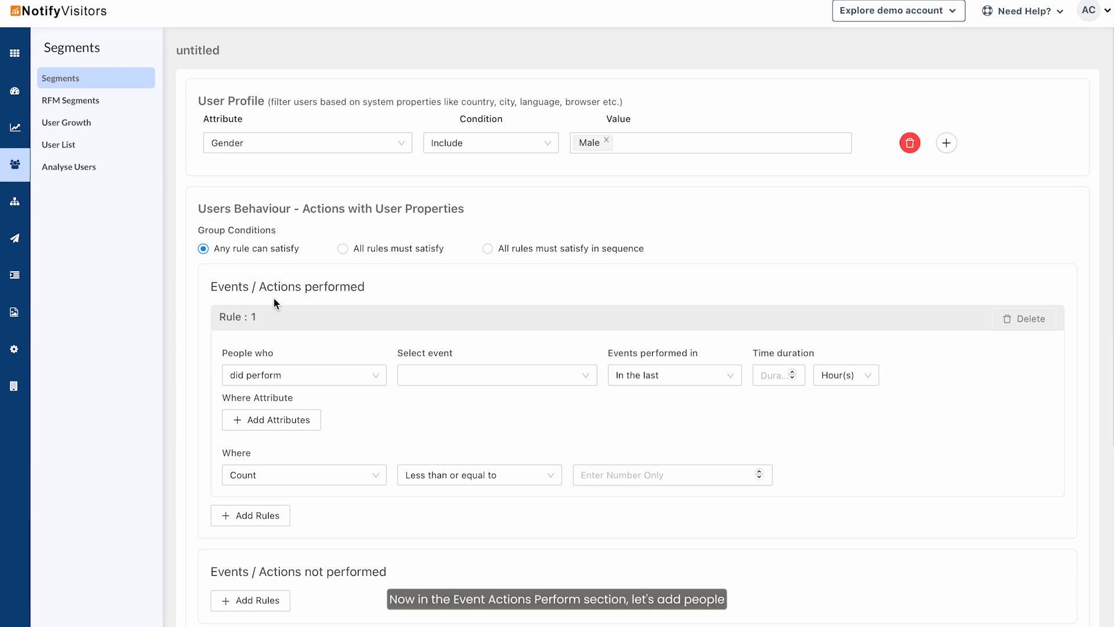
Step: Configure the first performed-events rule for people who did perform Product Viewed in the last 24 hours
{"action": "left_click", "coordinate": [447, 375]}
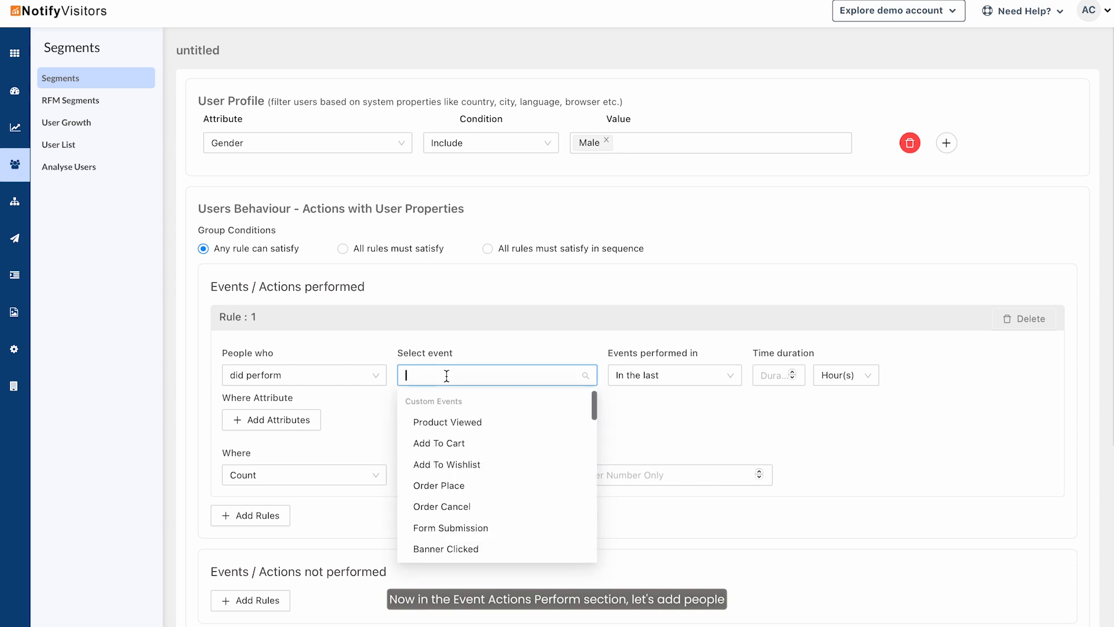
{"action": "left_click", "coordinate": [458, 422]}
{"action": "left_click", "coordinate": [774, 377]}
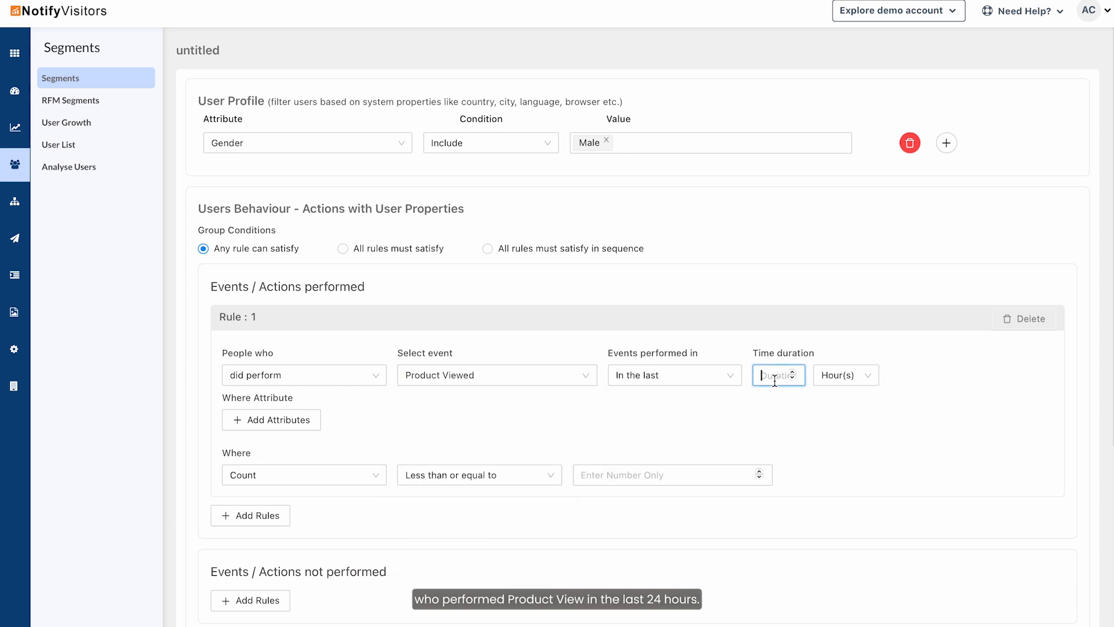
{"action": "type", "text": "24"}
{"action": "left_click", "coordinate": [511, 408]}
Step: Add an attribute filter to the Product Viewed rule where Product Name includes Nitro ED0 Curved Gaming Monitor
{"action": "left_click", "coordinate": [291, 418]}
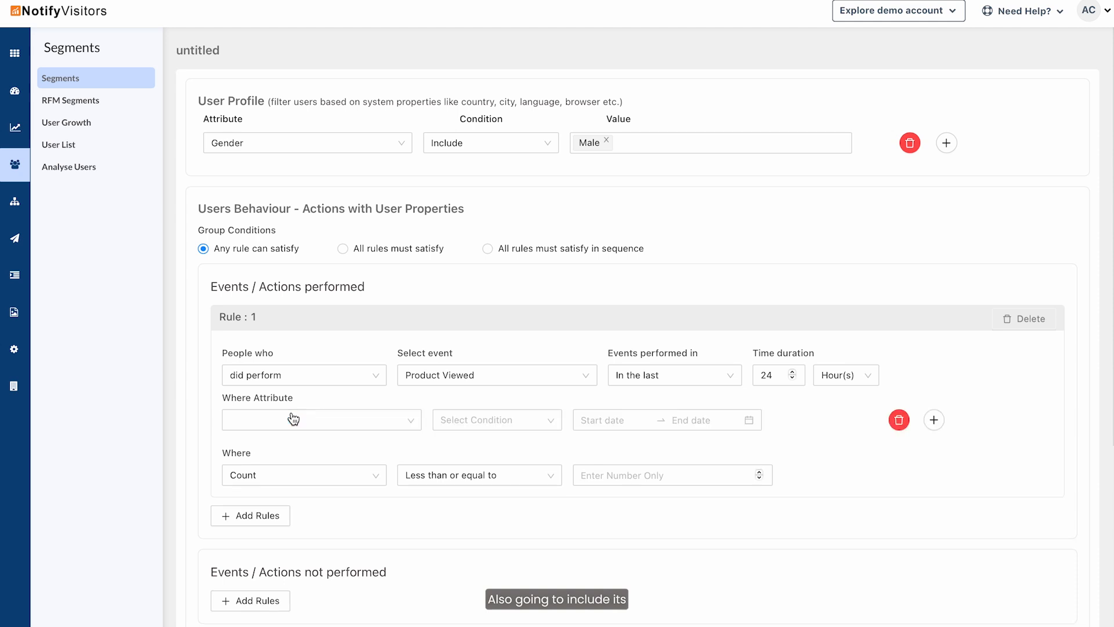
{"action": "left_click", "coordinate": [310, 421]}
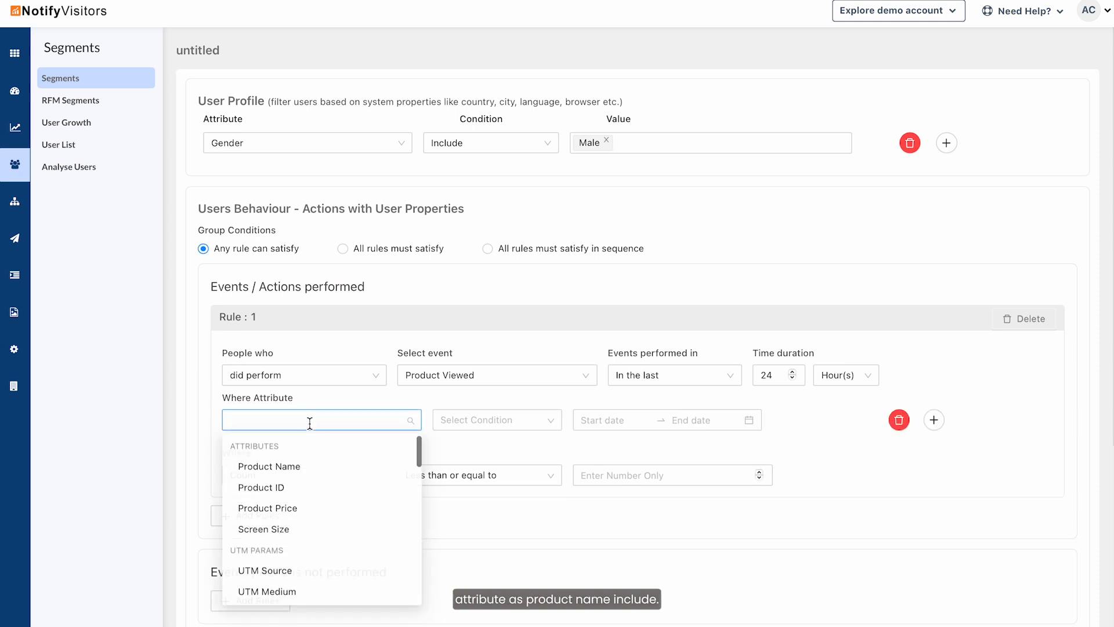
{"action": "left_click", "coordinate": [311, 467]}
{"action": "left_click", "coordinate": [457, 430]}
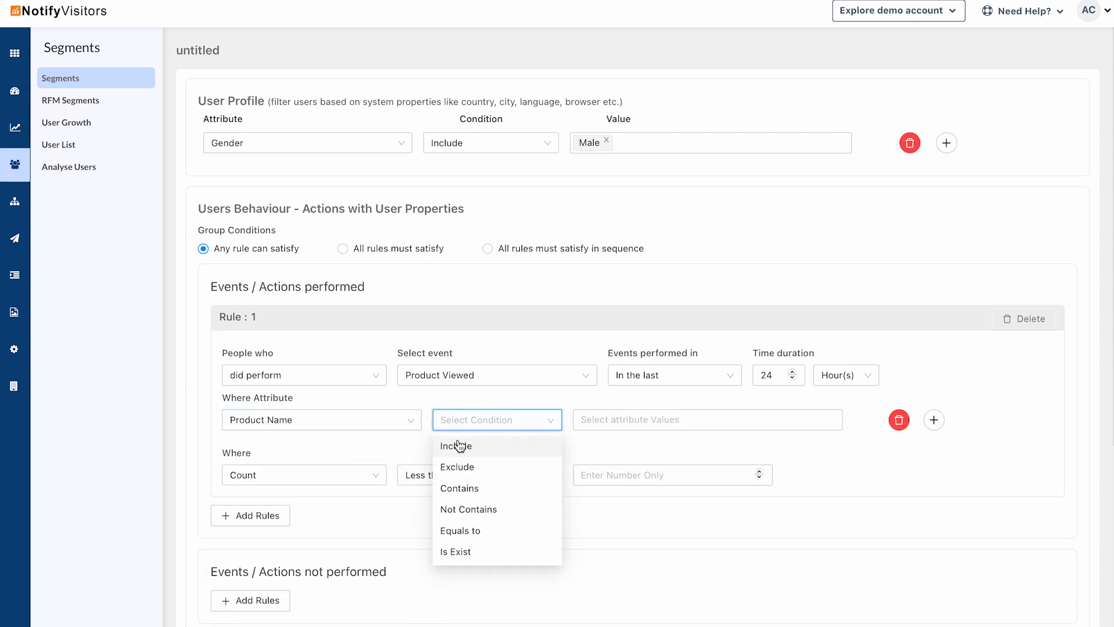
{"action": "left_click", "coordinate": [454, 445]}
{"action": "left_click", "coordinate": [606, 425]}
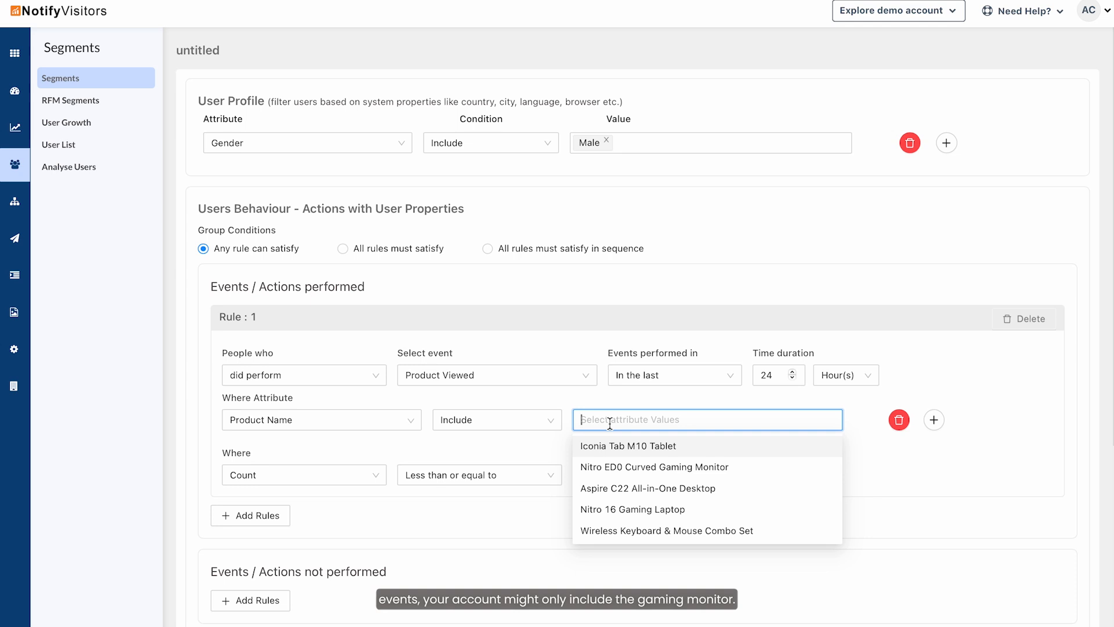
{"action": "left_click", "coordinate": [608, 465]}
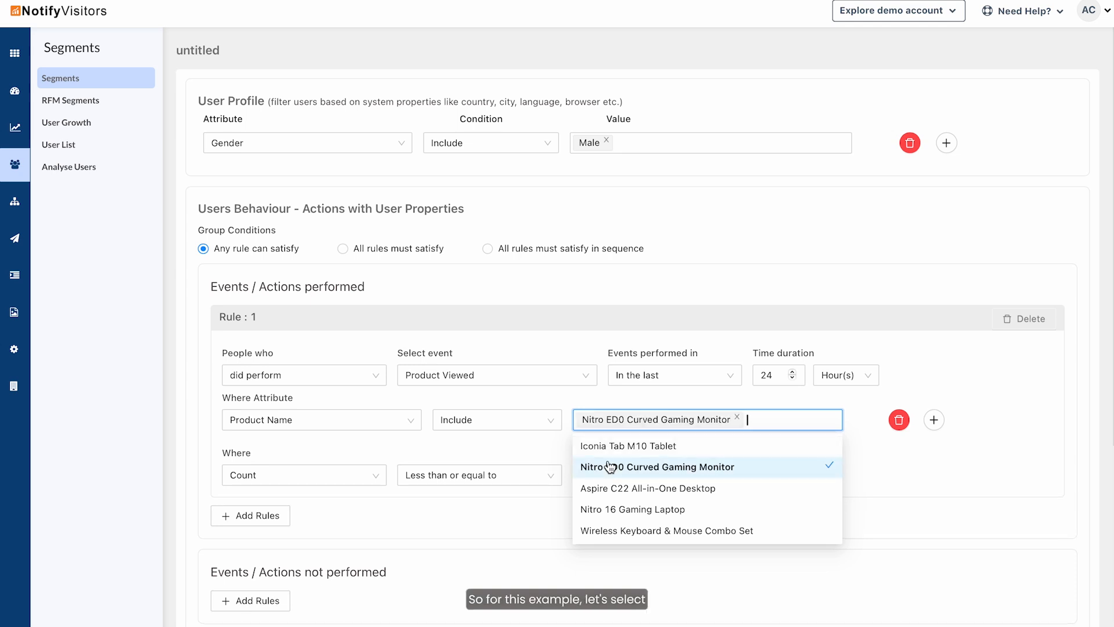
{"action": "left_click", "coordinate": [558, 445]}
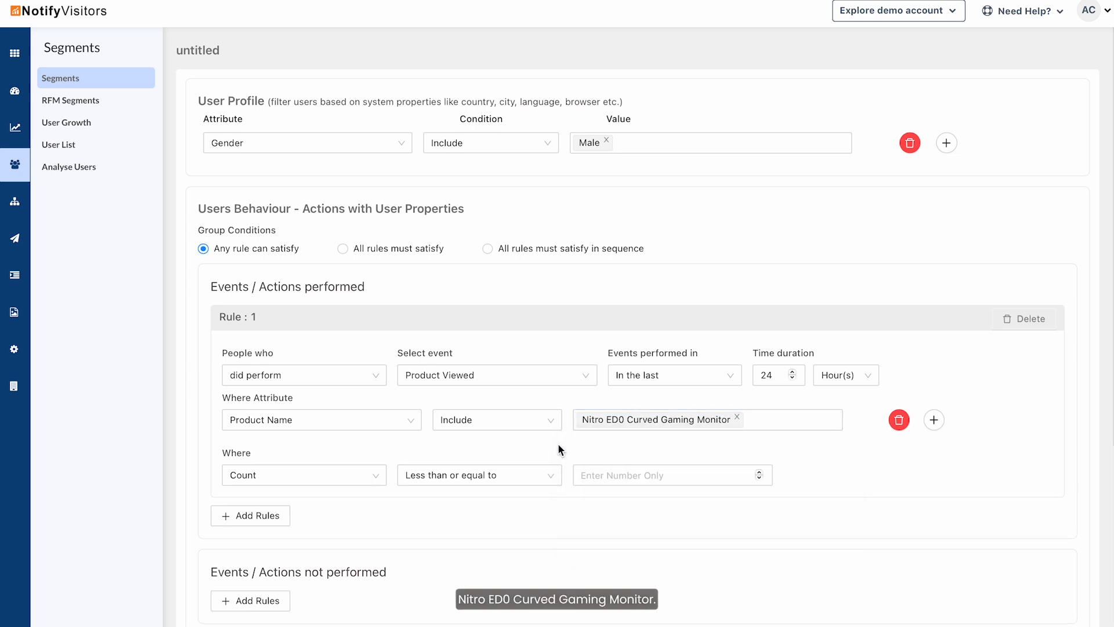
Step: Add Iconia Tab M10 Tablet to the Product Viewed rule's product names and require a count greater than or equal to 2
{"action": "left_click", "coordinate": [765, 419]}
{"action": "left_click", "coordinate": [683, 450]}
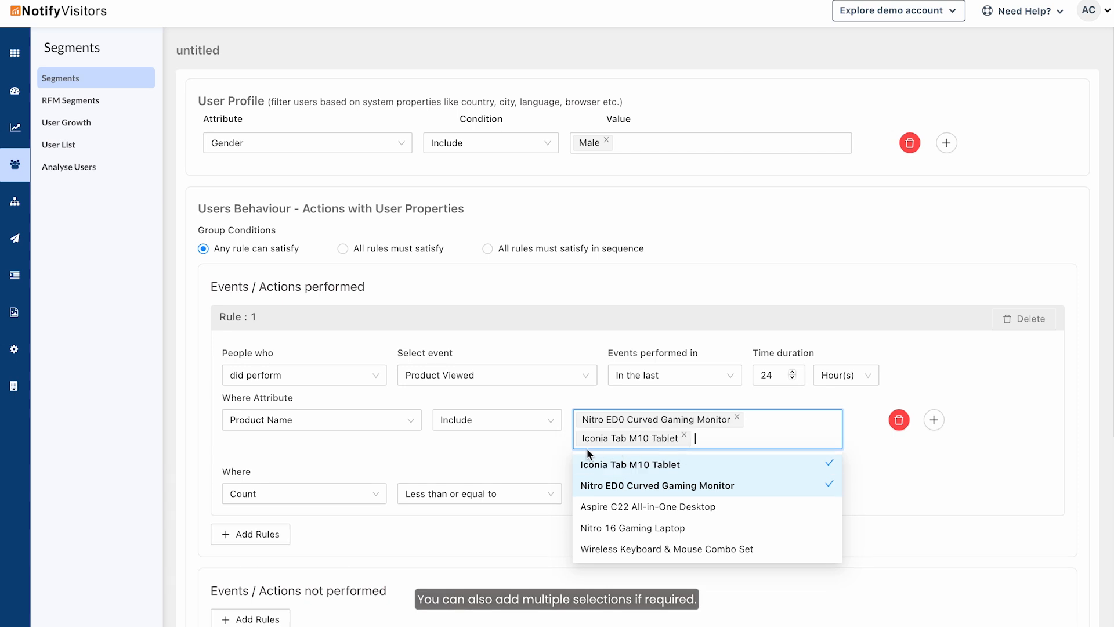
{"action": "left_click", "coordinate": [524, 444]}
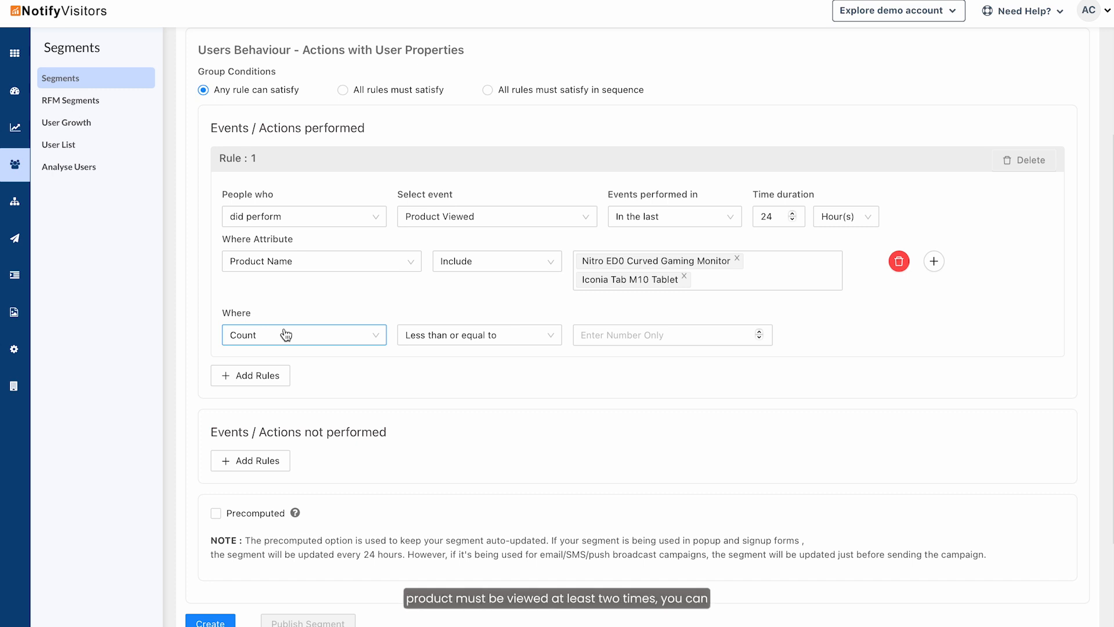
{"action": "left_click", "coordinate": [457, 344]}
{"action": "left_click", "coordinate": [463, 382]}
{"action": "left_click", "coordinate": [614, 342]}
{"action": "type", "text": "2"}
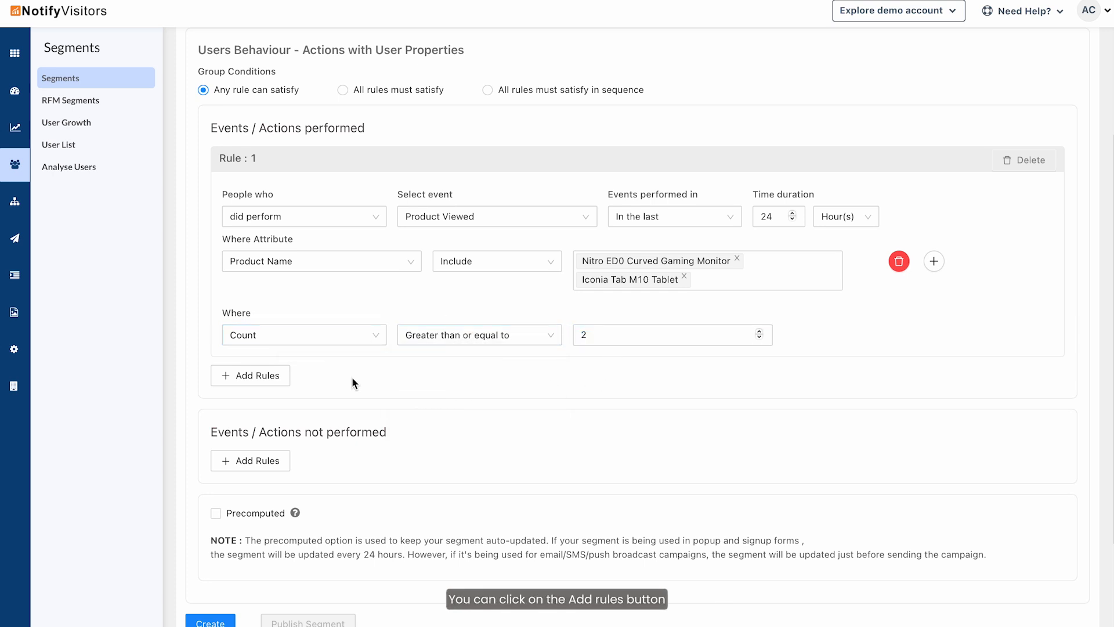
Step: Add a blank second rule under the performed events, and delete it again
{"action": "left_click", "coordinate": [277, 379]}
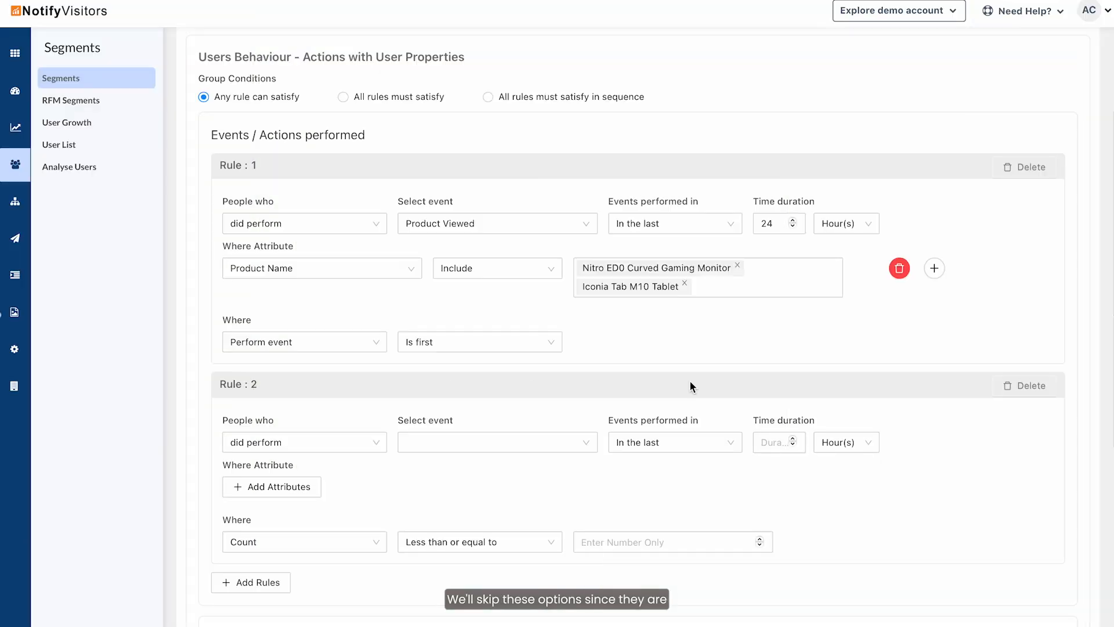
{"action": "left_click", "coordinate": [1012, 385]}
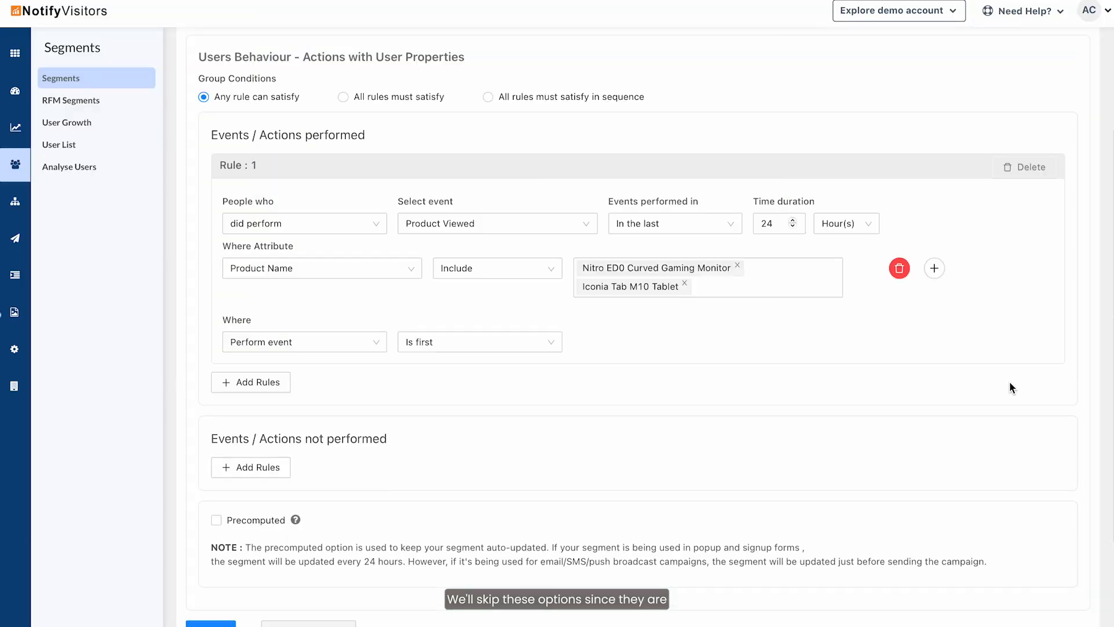
Step: Reset the Product Viewed rule's Where condition to Count and remove Iconia Tab M10 Tablet from its product names
{"action": "left_click", "coordinate": [379, 350]}
{"action": "left_click", "coordinate": [353, 367]}
{"action": "left_click", "coordinate": [682, 284]}
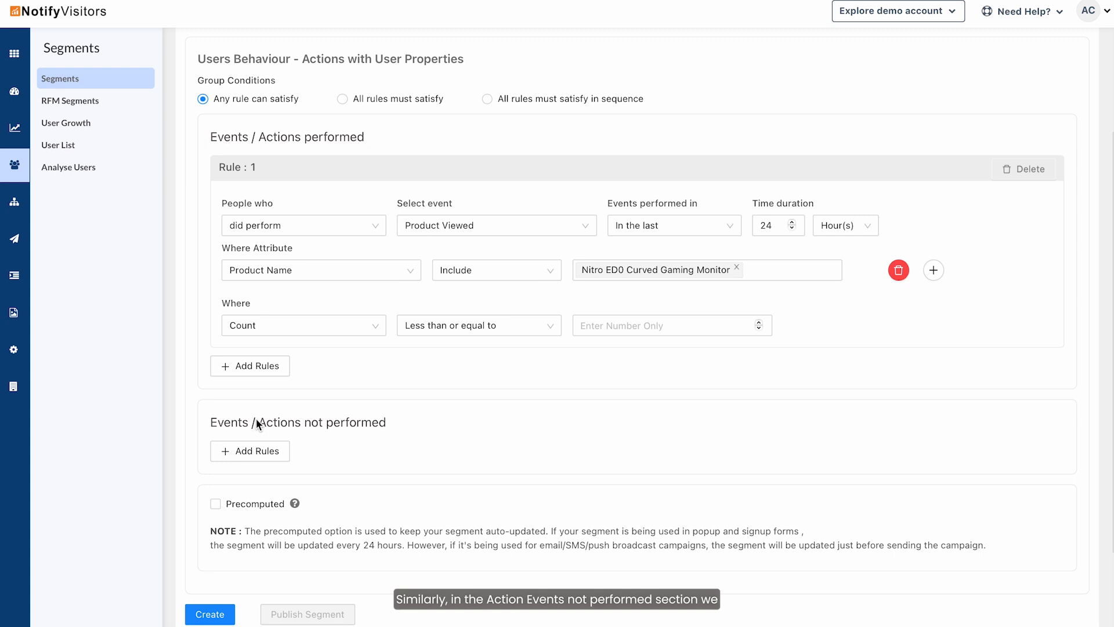
Step: Add a rule under Events / Actions not performed for people who did not perform Order Place in the last 24 hours
{"action": "left_click", "coordinate": [258, 450]}
{"action": "left_click", "coordinate": [500, 509]}
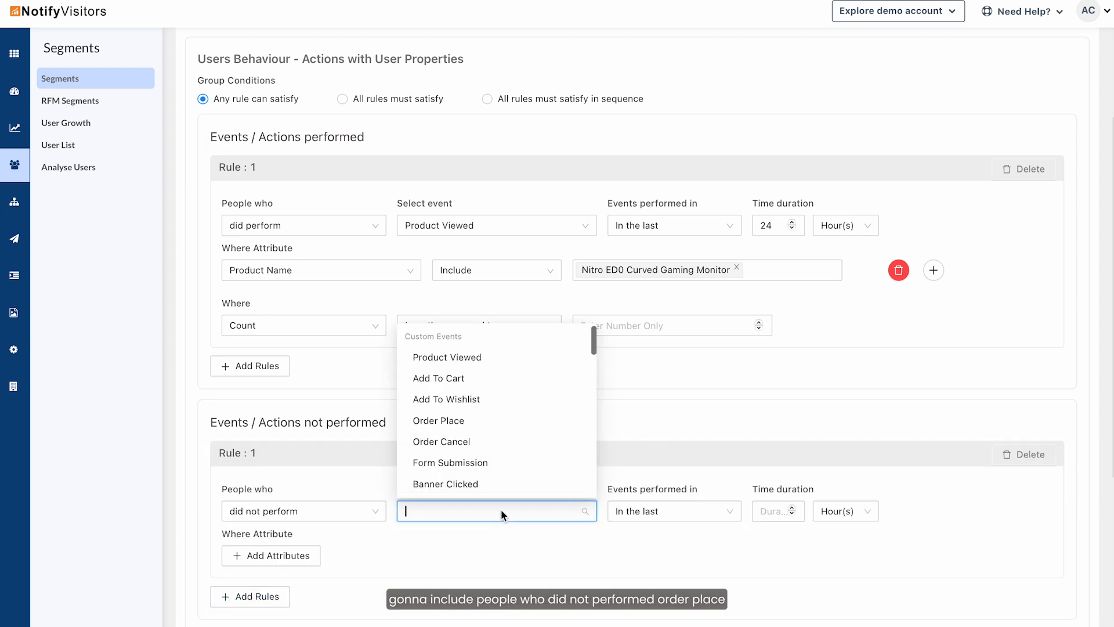
{"action": "left_click", "coordinate": [483, 421]}
{"action": "left_click", "coordinate": [772, 510]}
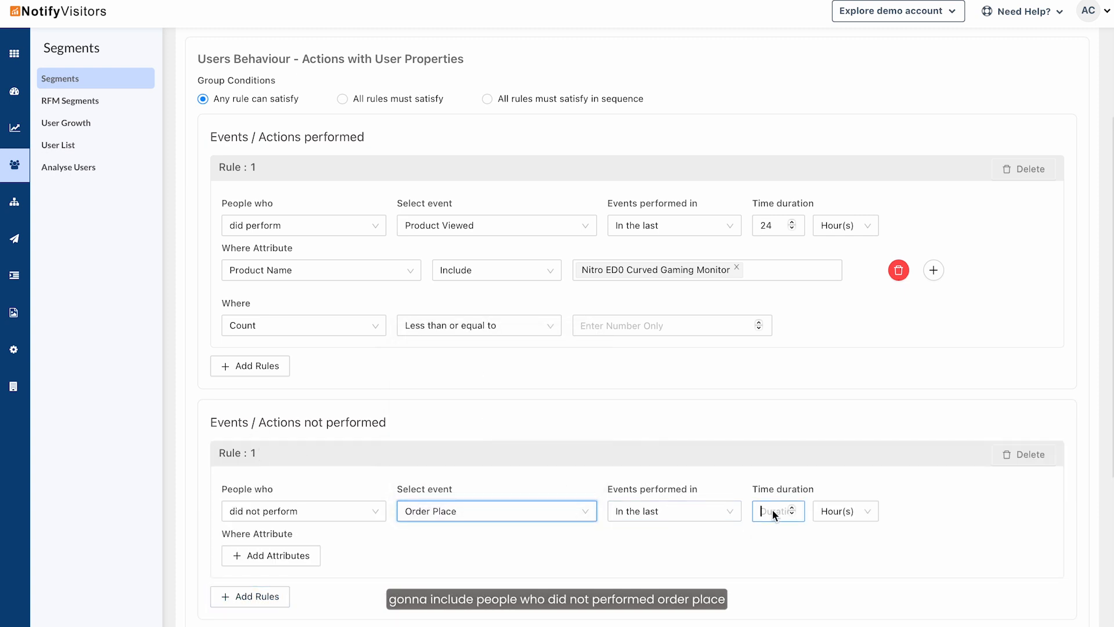
{"action": "type", "text": "24"}
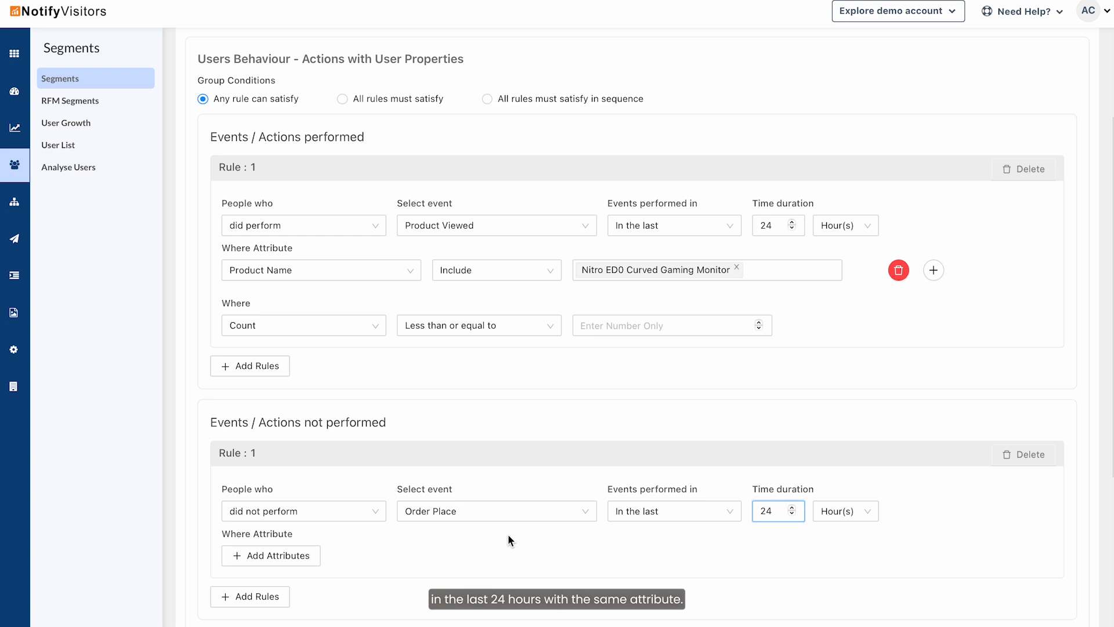
Step: Add an attribute filter to the Order Place rule where Product Name includes Nitro ED0 Curved Gaming Monitor
{"action": "left_click", "coordinate": [280, 554]}
{"action": "left_click", "coordinate": [281, 557]}
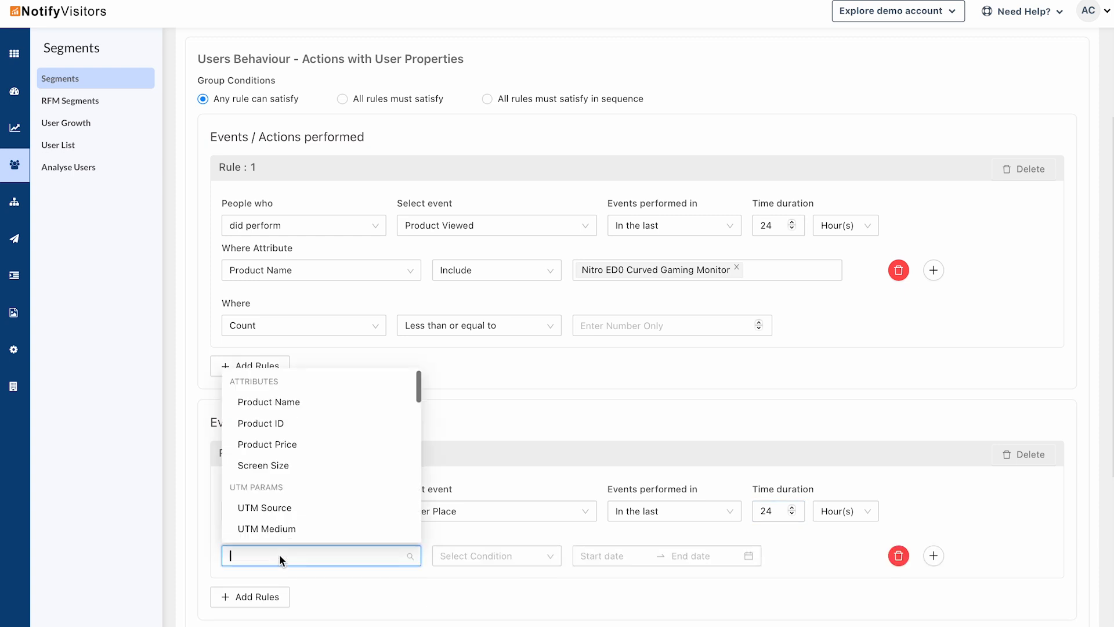
{"action": "left_click", "coordinate": [286, 407]}
{"action": "left_click", "coordinate": [486, 554]}
{"action": "left_click", "coordinate": [475, 423]}
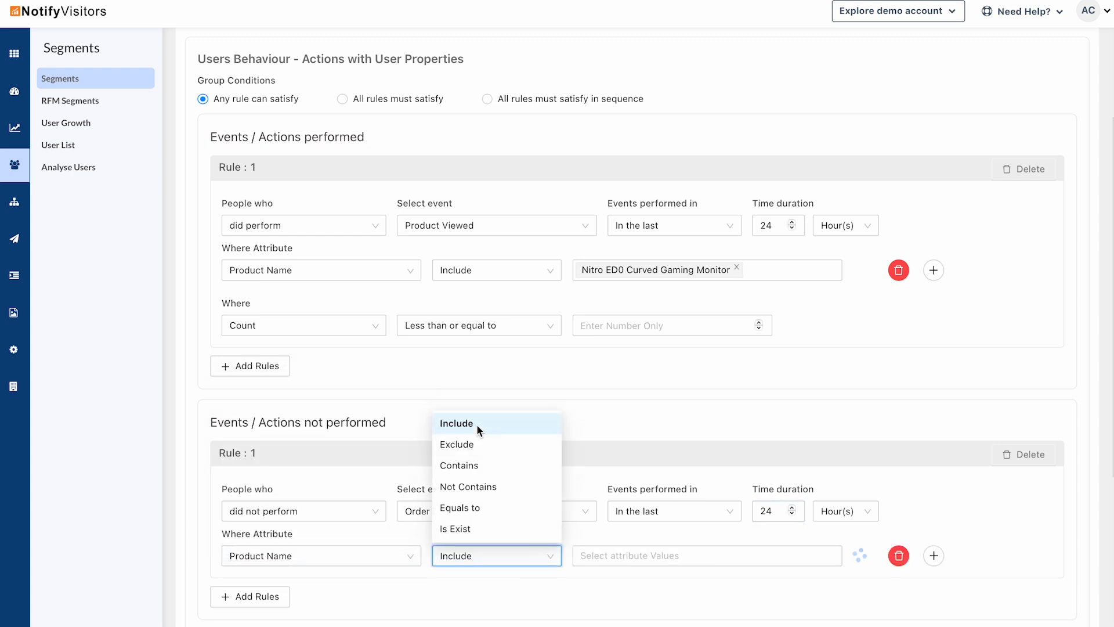
{"action": "left_click", "coordinate": [609, 550]}
{"action": "left_click", "coordinate": [613, 533]}
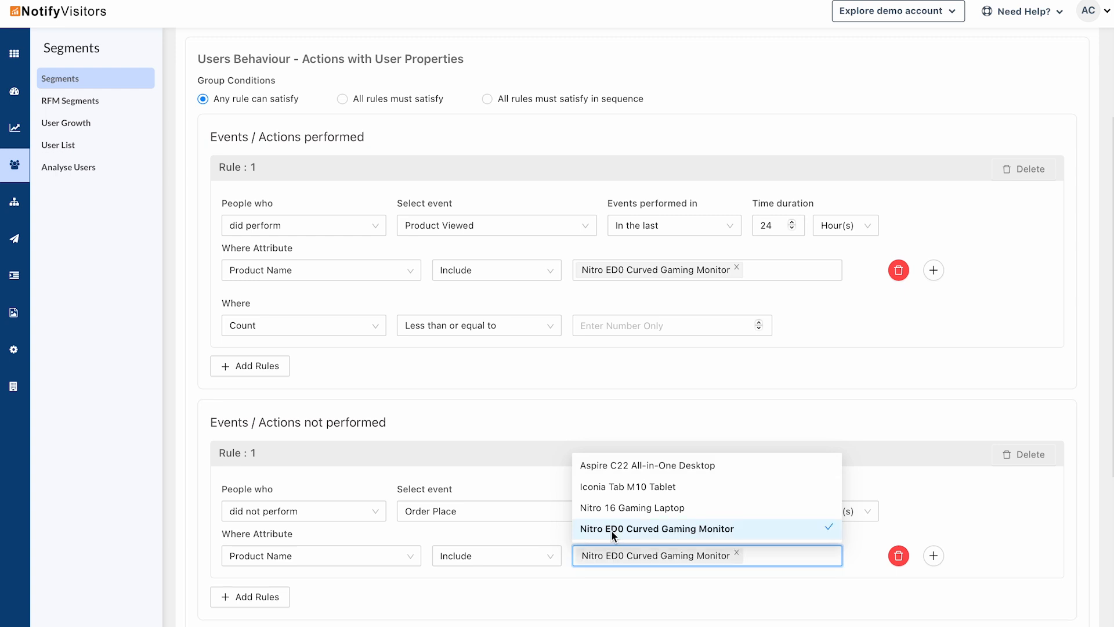
{"action": "left_click", "coordinate": [517, 529]}
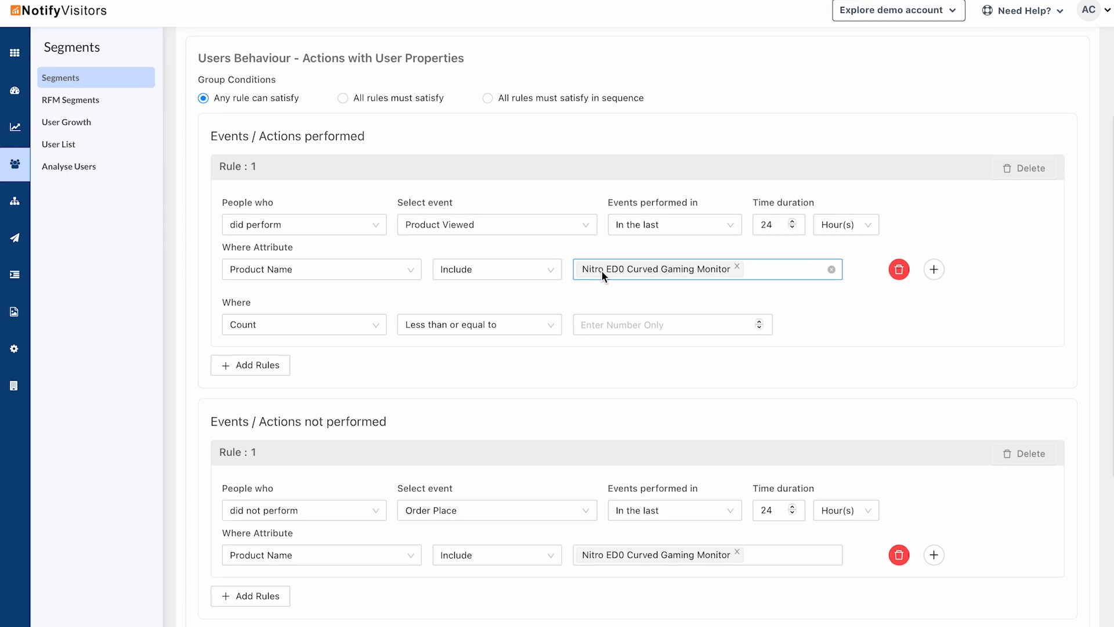
Step: Switch the group condition to All rules must satisfy, and then to All rules must satisfy in sequence
{"action": "left_click", "coordinate": [342, 99]}
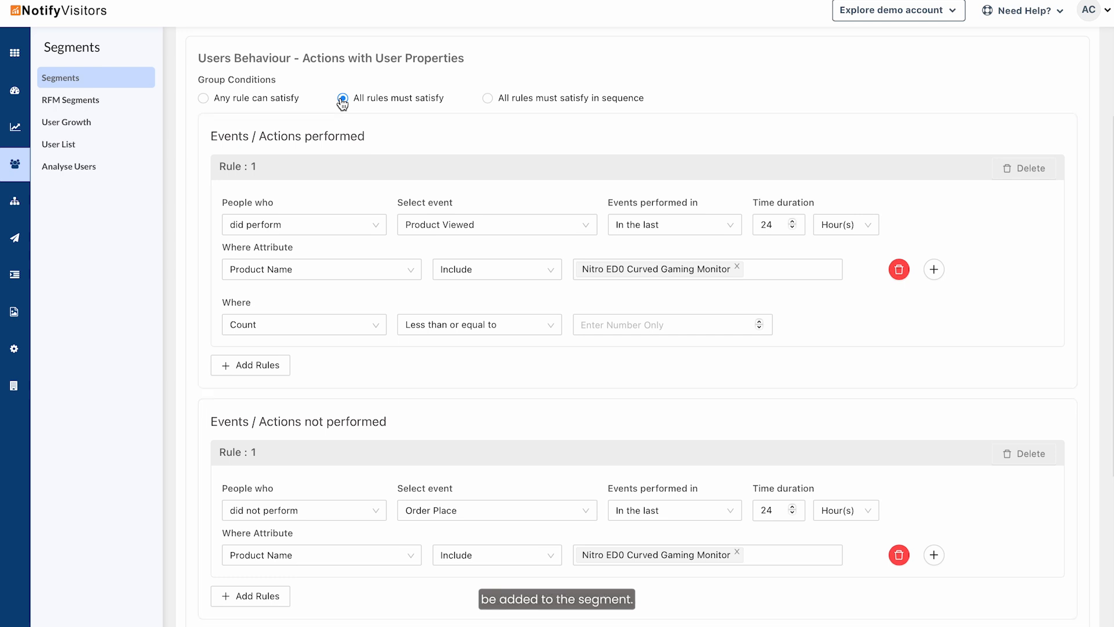
{"action": "left_click", "coordinate": [488, 99]}
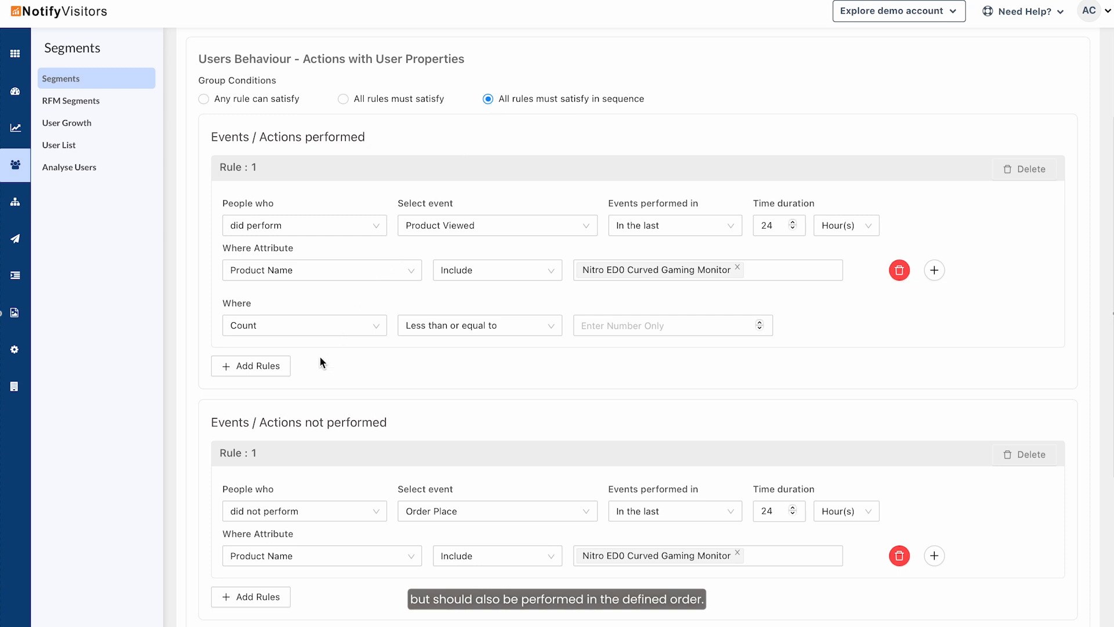
Step: Add a second performed-events rule for people who did perform Add To Cart in the last 24 hours
{"action": "left_click", "coordinate": [273, 372]}
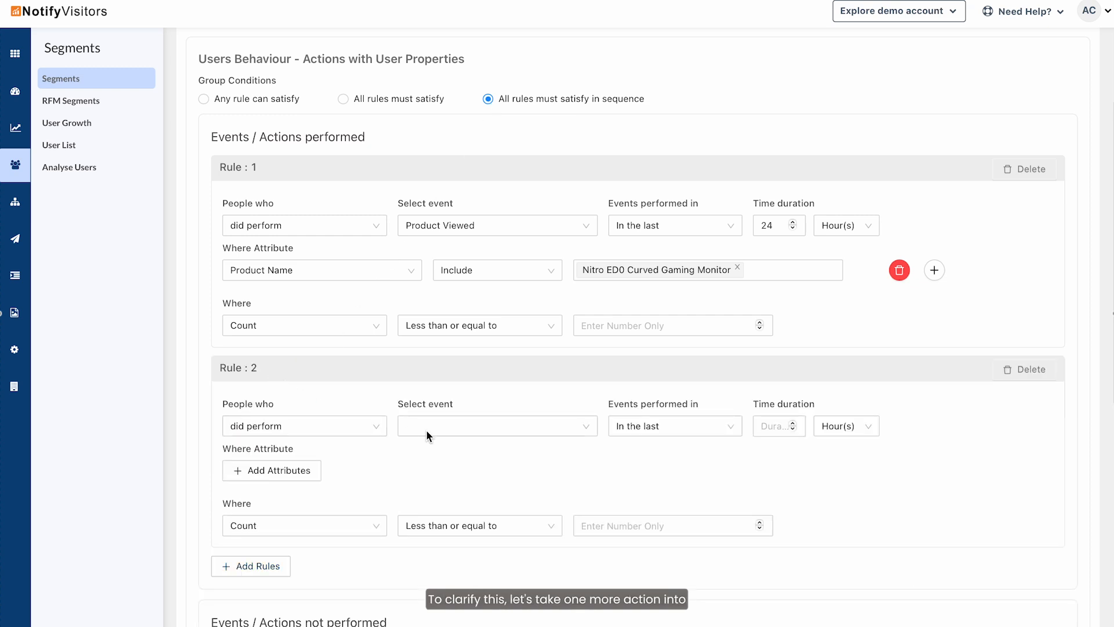
{"action": "left_click", "coordinate": [450, 433]}
{"action": "left_click", "coordinate": [459, 492]}
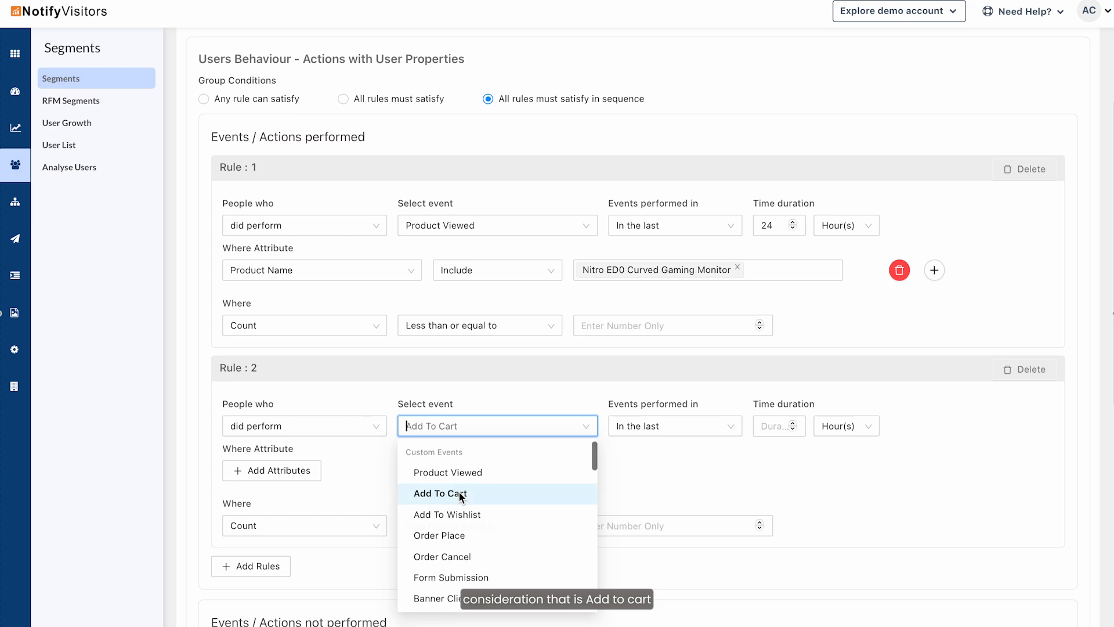
{"action": "left_click", "coordinate": [767, 423]}
{"action": "type", "text": "24"}
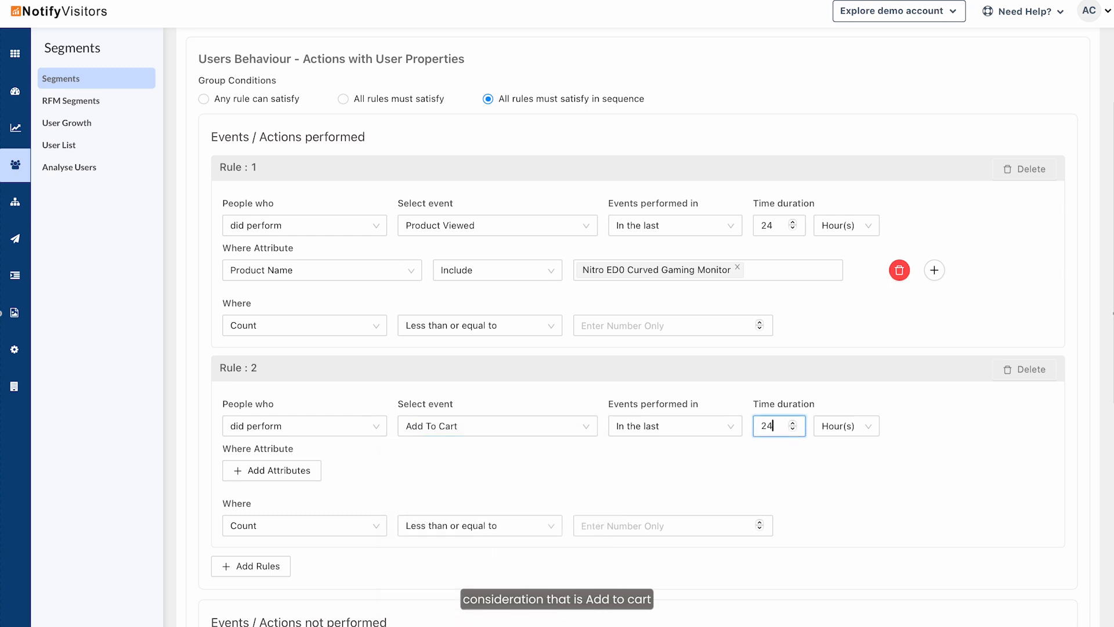
Step: Filter the Add To Cart rule by Product Name including Nitro ED0 Curved Gaming Monitor
{"action": "left_click", "coordinate": [308, 471]}
{"action": "left_click", "coordinate": [306, 318]}
{"action": "left_click", "coordinate": [485, 471]}
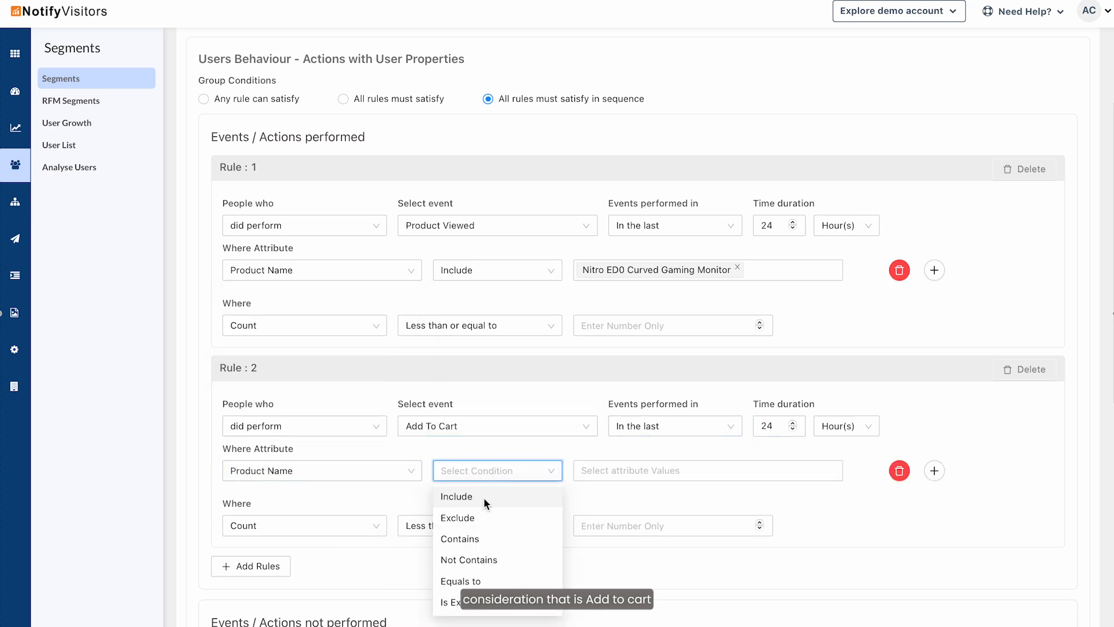
{"action": "left_click", "coordinate": [483, 496]}
{"action": "left_click", "coordinate": [613, 558]}
{"action": "left_click", "coordinate": [501, 494]}
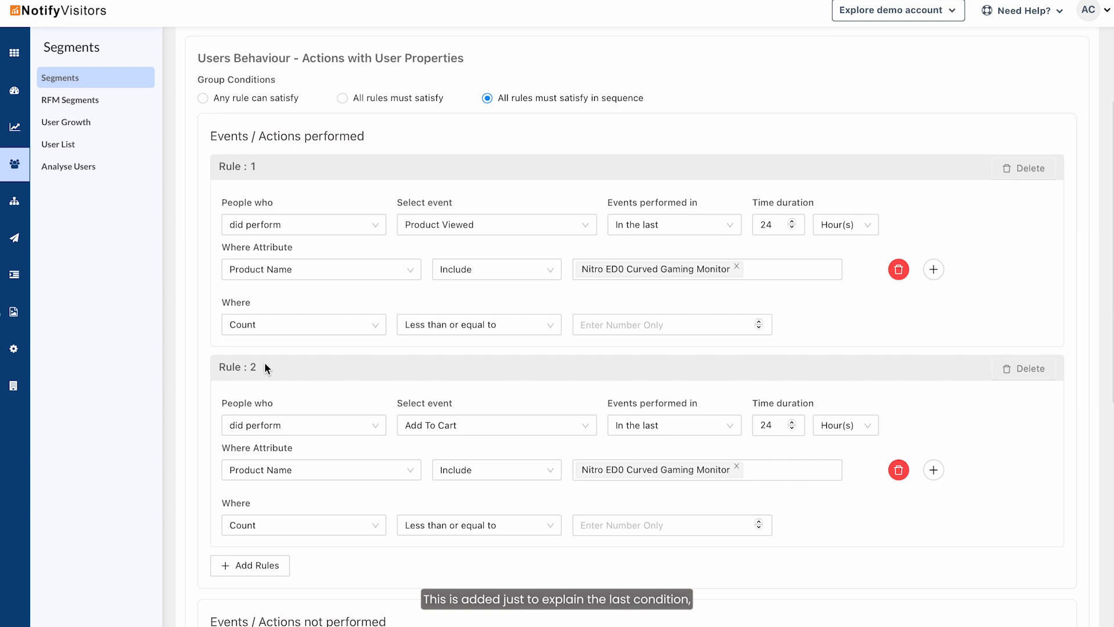
Step: Delete the Add To Cart rule and set the group condition to All rules must satisfy
{"action": "left_click", "coordinate": [1019, 369]}
{"action": "left_click", "coordinate": [344, 98]}
Step: Enable the Precomputed option for the segment and review its note on how often the segment is updated
{"action": "scroll", "coordinate": [347, 97], "scroll_direction": "down", "scroll_amount": 1}
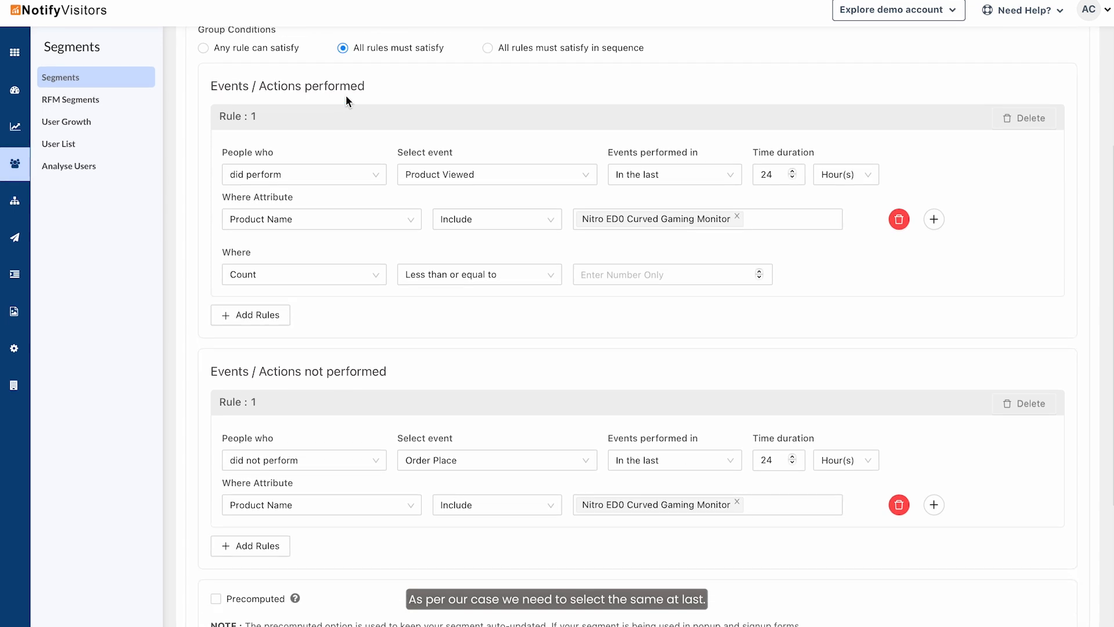
{"action": "scroll", "coordinate": [345, 95], "scroll_direction": "down", "scroll_amount": 3}
{"action": "left_click", "coordinate": [216, 423]}
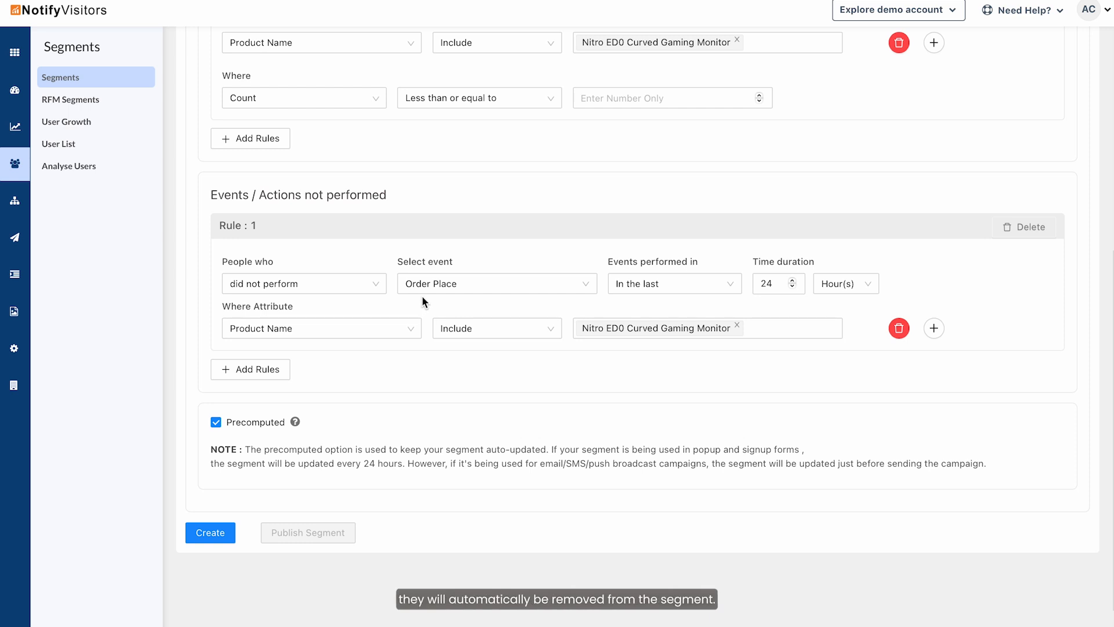
{"action": "left_click_drag", "start_coordinate": [548, 449], "coordinate": [427, 467]}
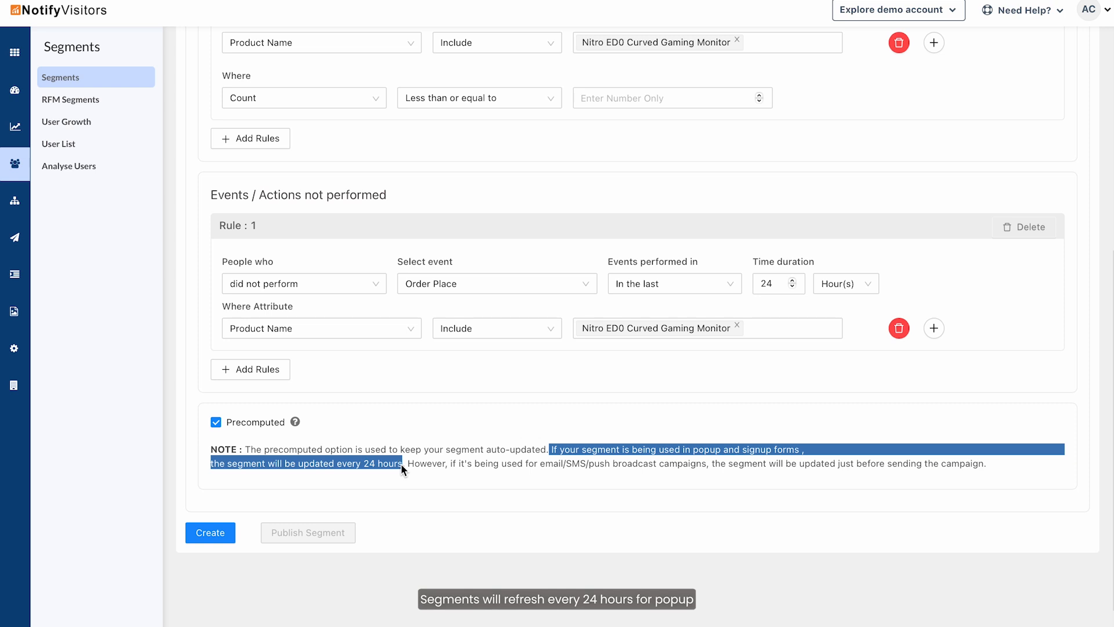
Step: Finish reading the Precomputed note and create the segment with the name Abandoned gaming monitor and the label Abandoned products
{"action": "left_click_drag", "start_coordinate": [401, 464], "coordinate": [962, 464]}
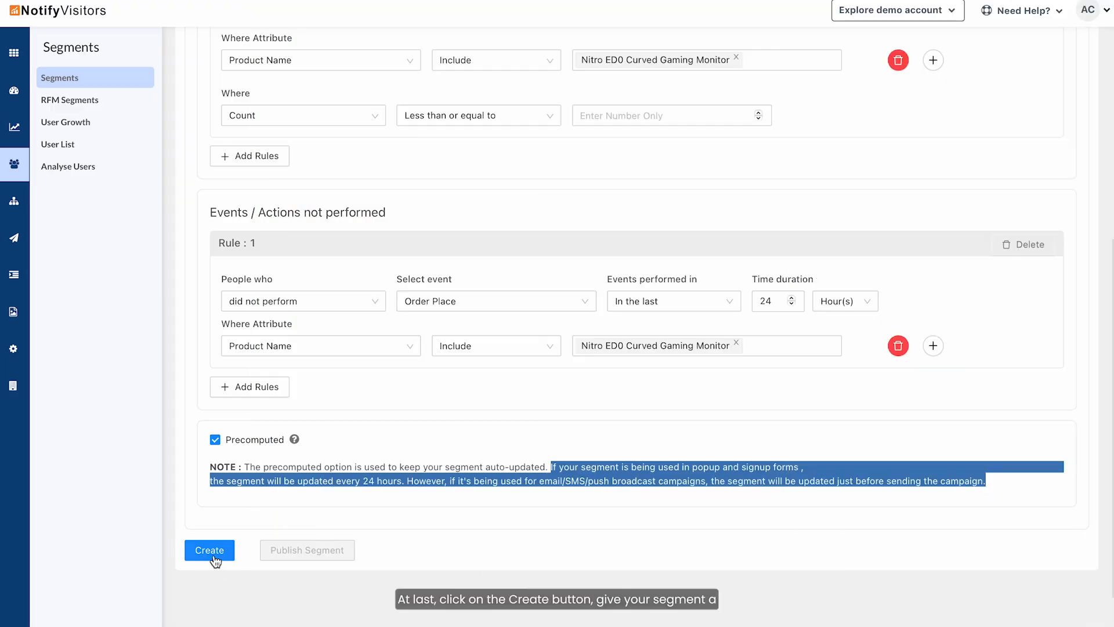
{"action": "left_click", "coordinate": [213, 557]}
{"action": "left_click", "coordinate": [458, 136]}
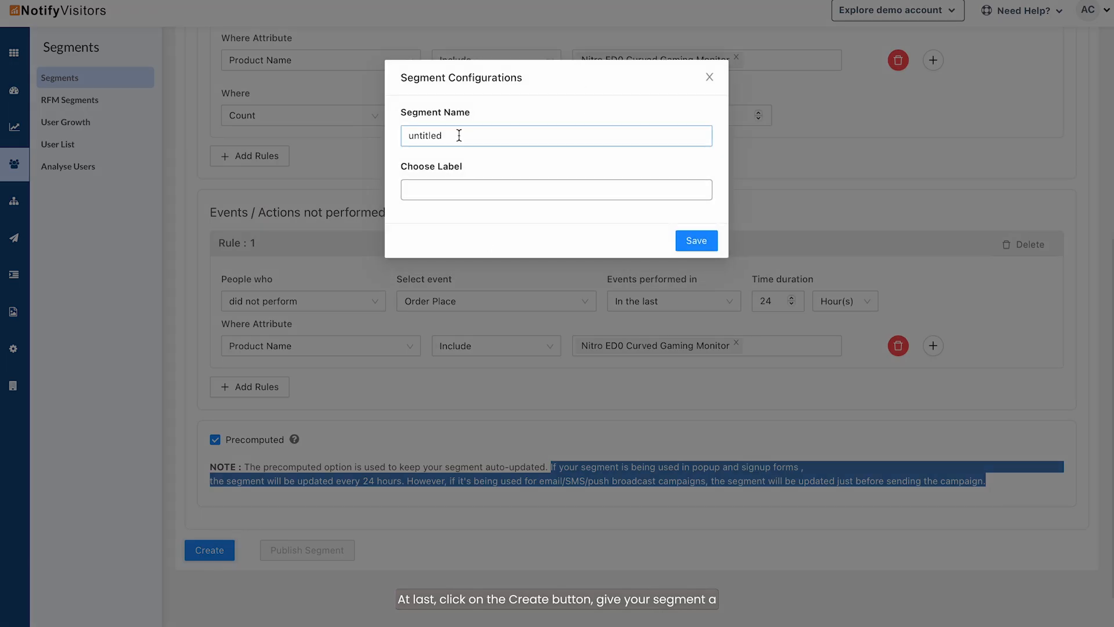
{"action": "key", "text": "ctrl+a"}
{"action": "type", "text": "Abandoned gaming monitor"}
{"action": "left_click", "coordinate": [418, 187]}
{"action": "left_click", "coordinate": [433, 212]}
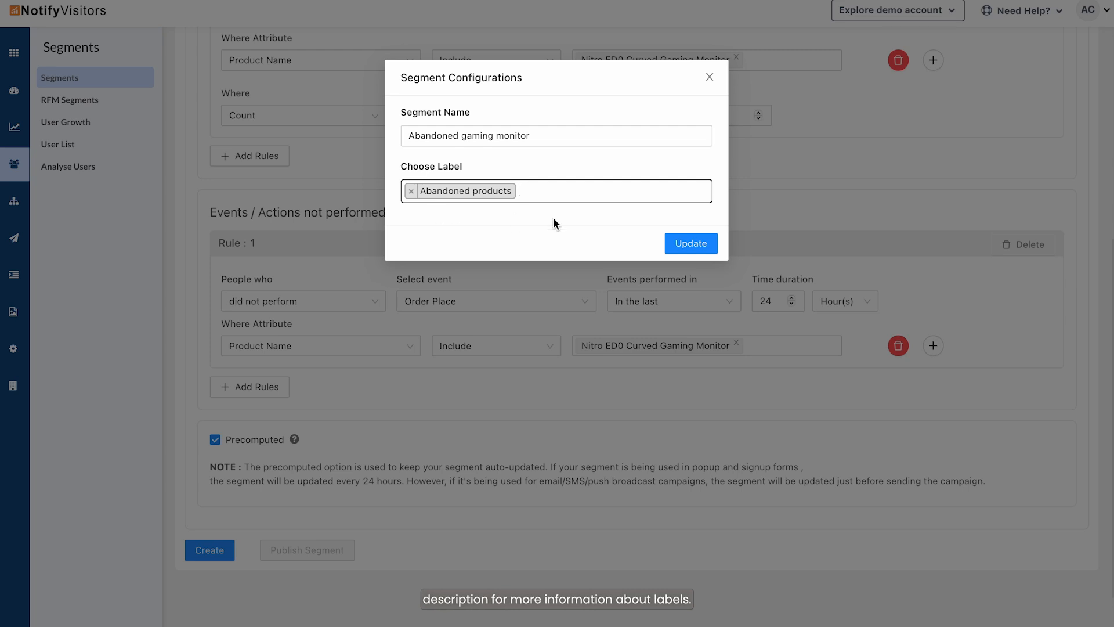
{"action": "left_click", "coordinate": [668, 241]}
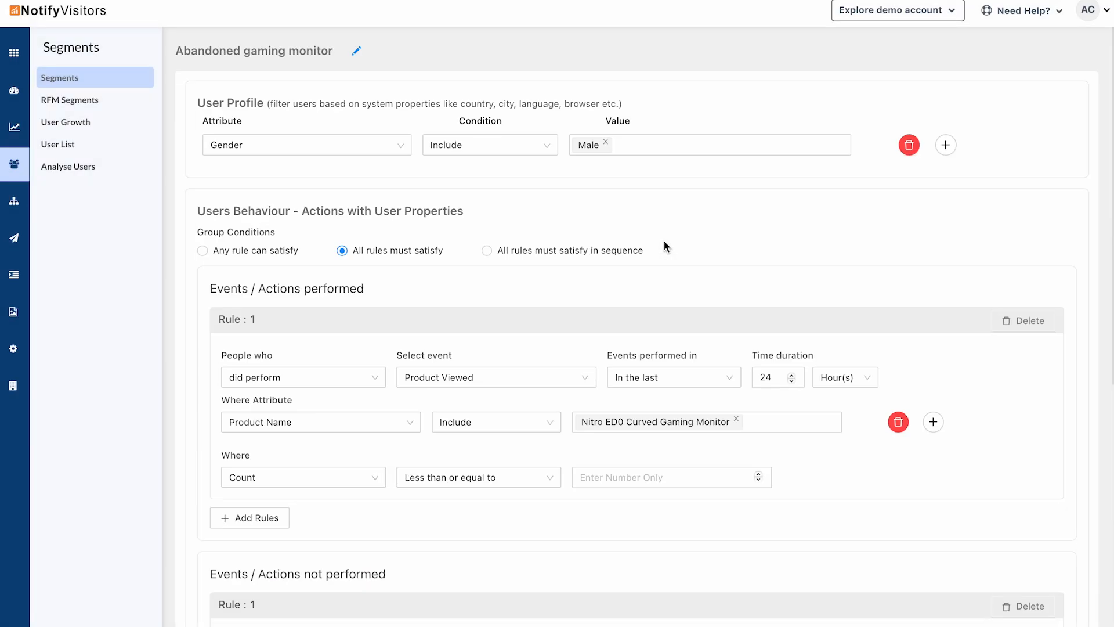
Step: Review the saved segment's rules and publish the segment
{"action": "scroll", "coordinate": [666, 246], "scroll_direction": "down", "scroll_amount": 3}
{"action": "scroll", "coordinate": [664, 245], "scroll_direction": "down", "scroll_amount": 4}
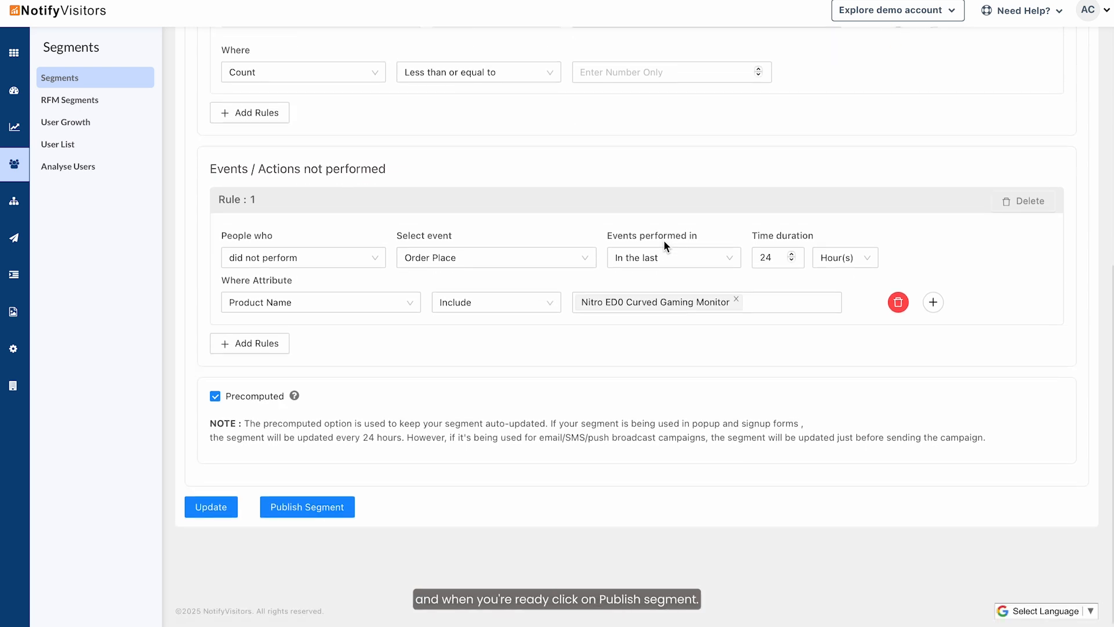
{"action": "left_click", "coordinate": [346, 508]}
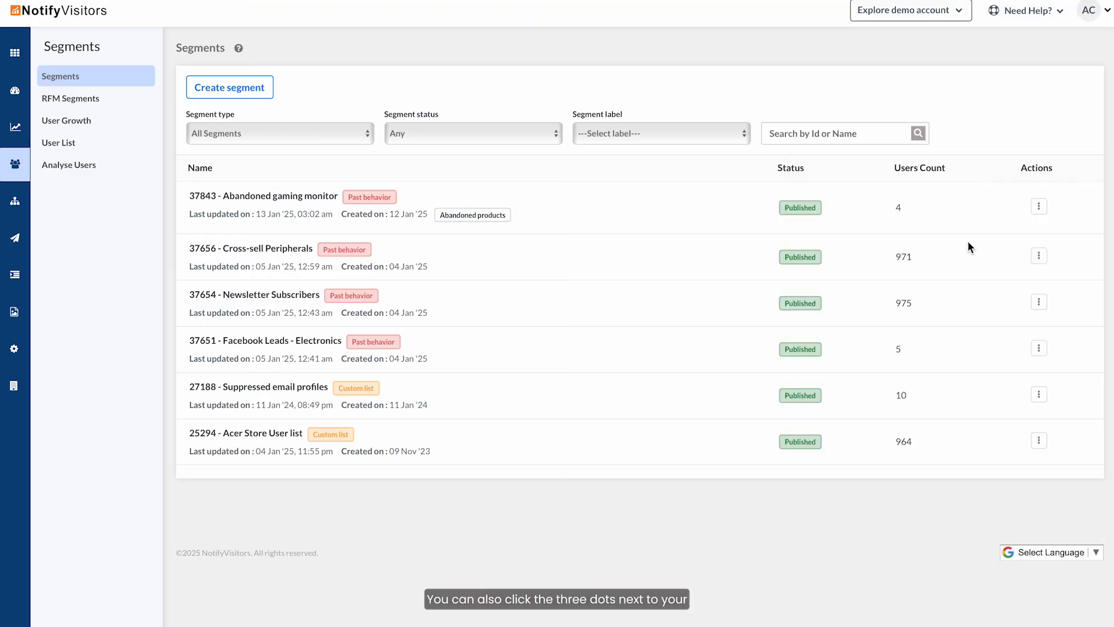
Step: Open the list of available actions for the Abandoned gaming monitor segment
{"action": "left_click", "coordinate": [1044, 202]}
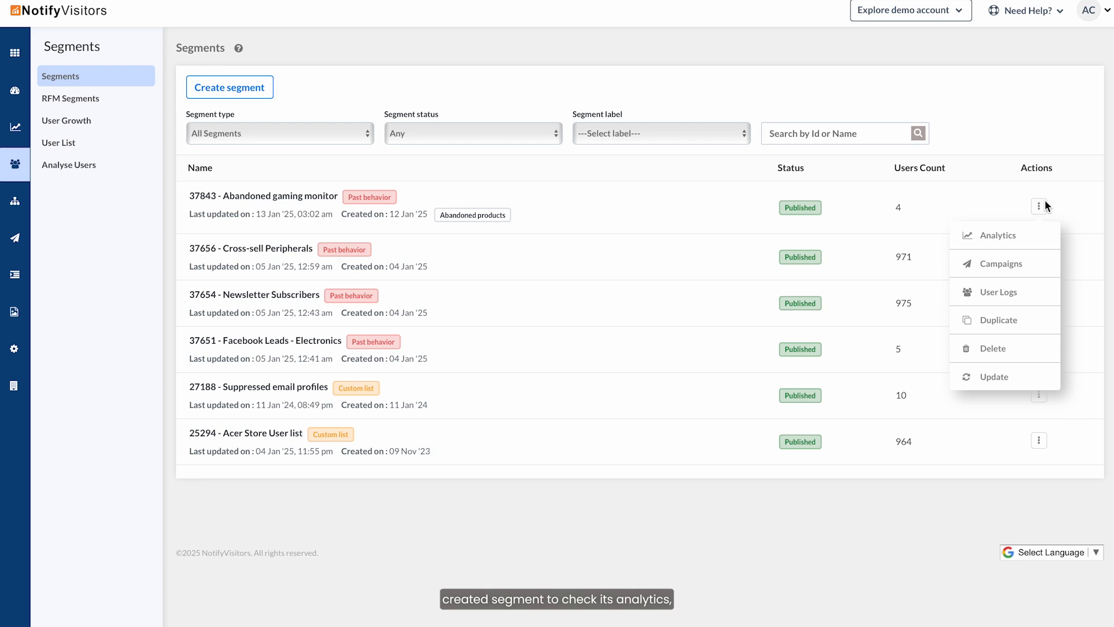